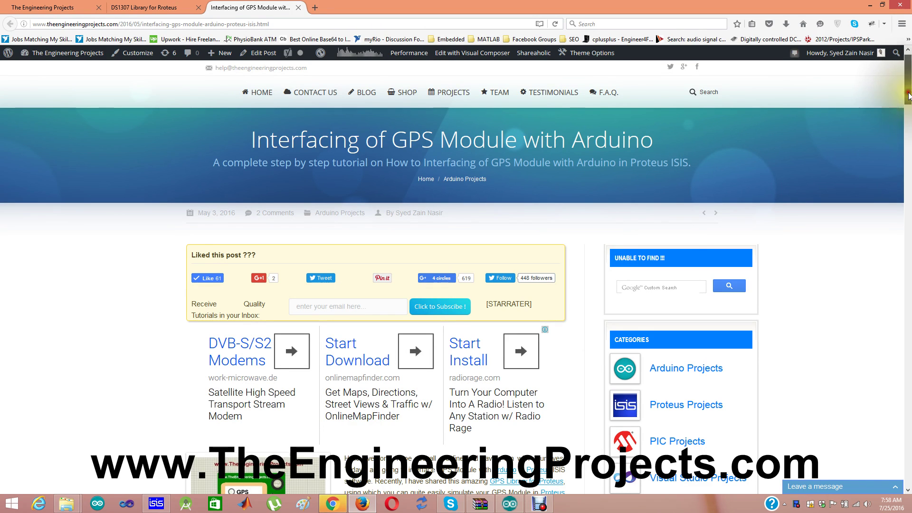
Step: Scroll down the GPS interfacing tutorial to the GPS Library for Proteus link
left_click_drag(908, 97, 908, 128)
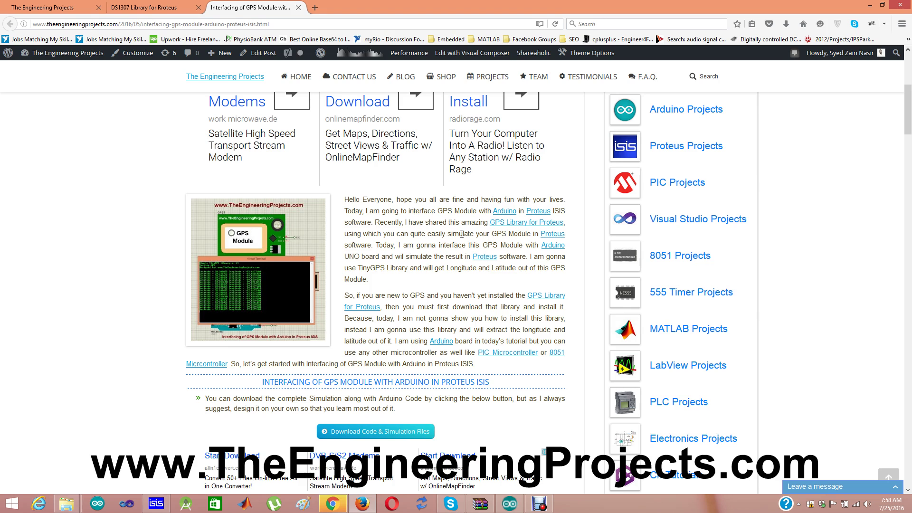
left_click_drag(908, 105, 909, 66)
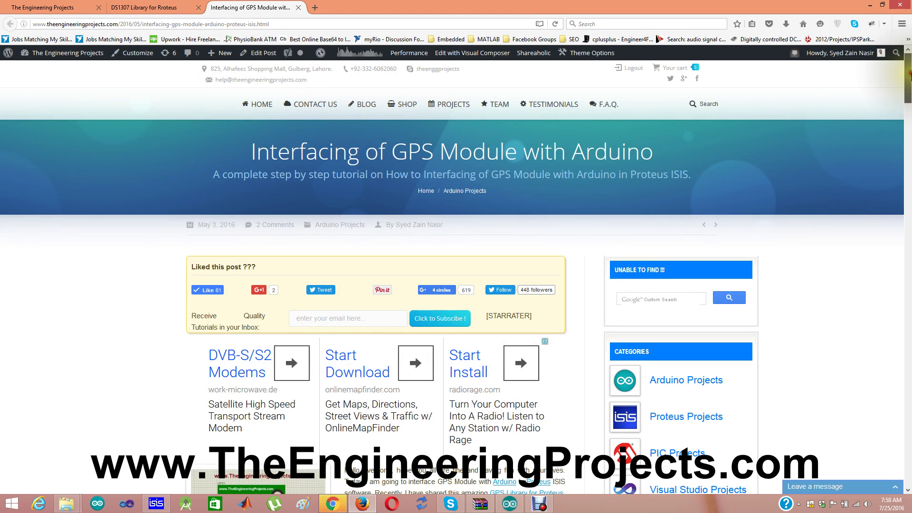
scroll(907, 71, "down", 1)
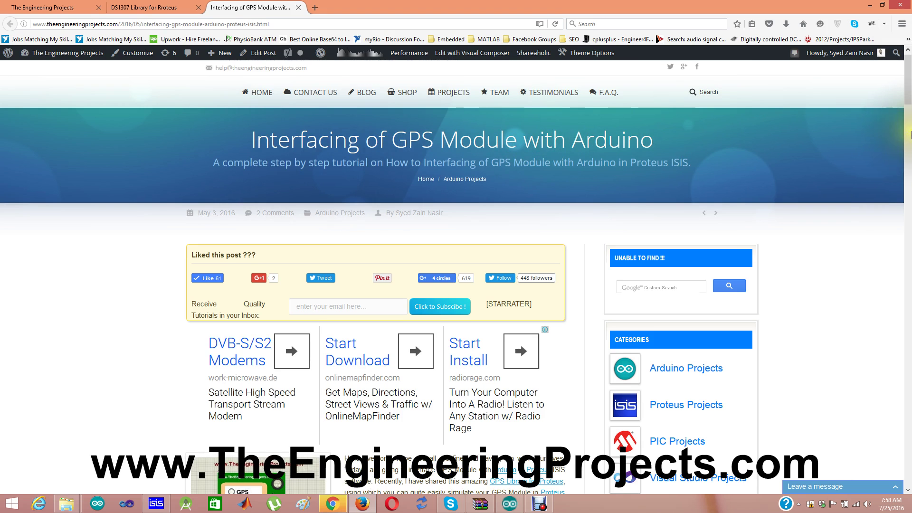
left_click_drag(908, 98, 865, 126)
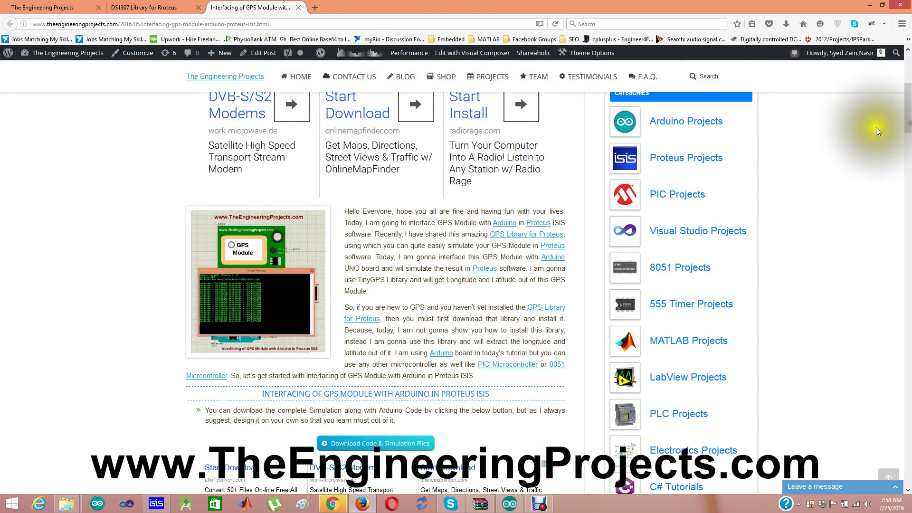
Step: Open the GPS Library for Proteus article in a new Firefox tab and scroll further down
right_click(502, 235)
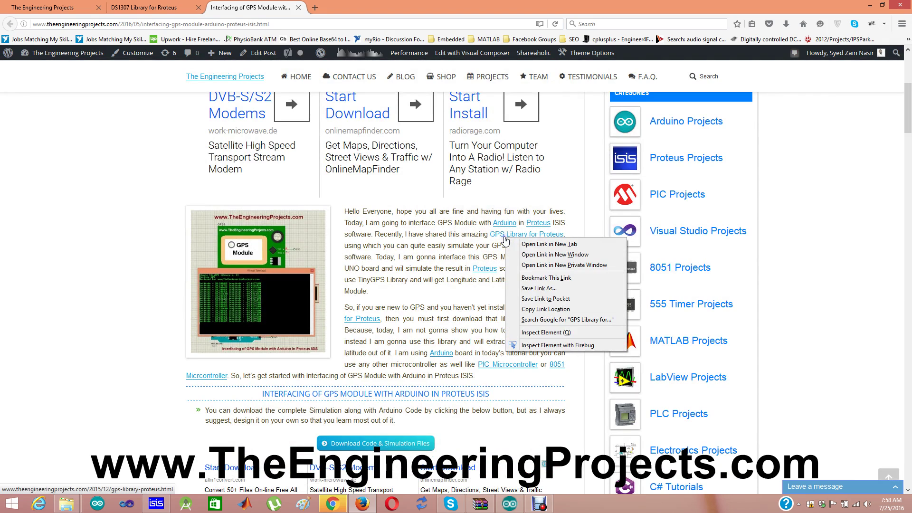
left_click(521, 239)
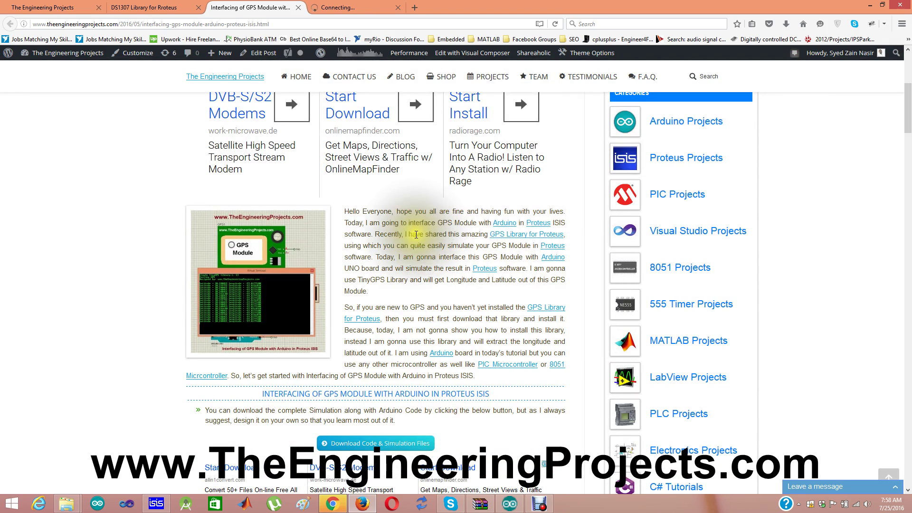
left_click(346, 5)
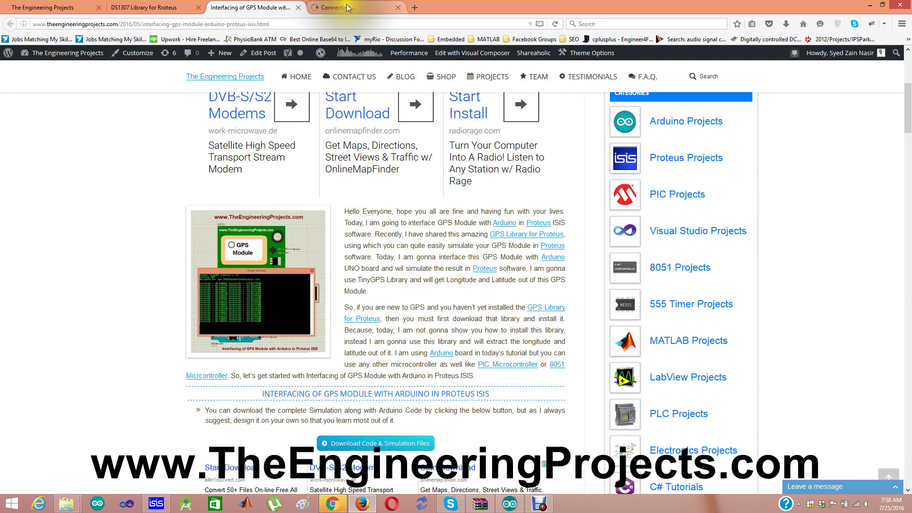
left_click(350, 13)
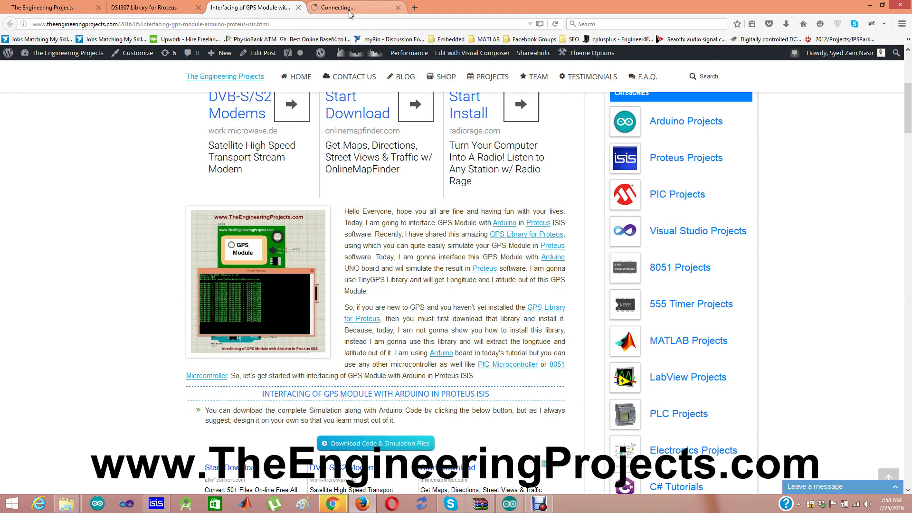
scroll(350, 13, "down", 5)
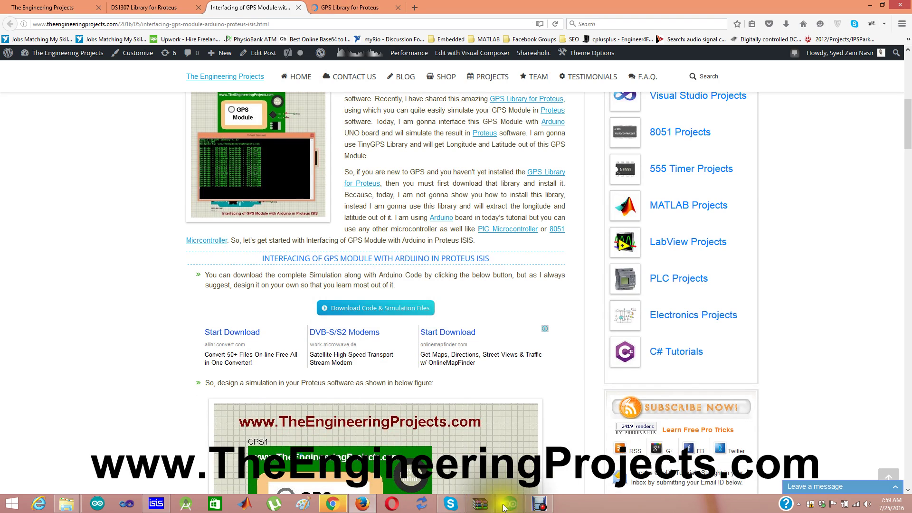
mouse_move(480, 508)
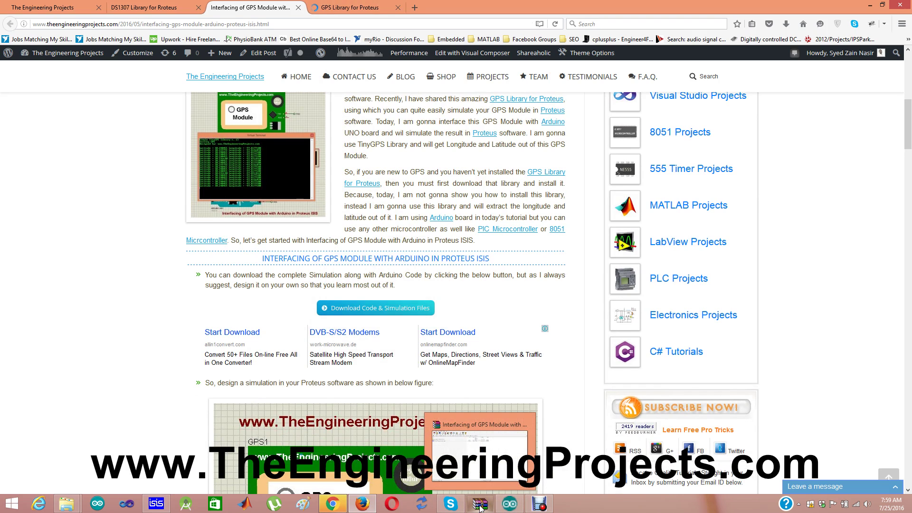
Step: Bring the Proteus ISIS GPS, Arduino UNO and virtual terminal schematic to the front
left_click(157, 505)
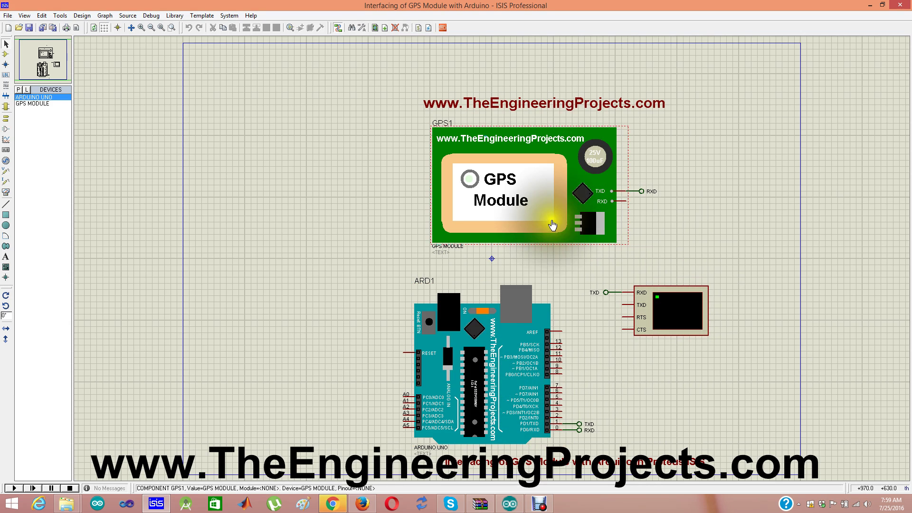
Step: Open GPS1's properties and browse its program file chooser to C:\Program Files (x86)
double_click(520, 217)
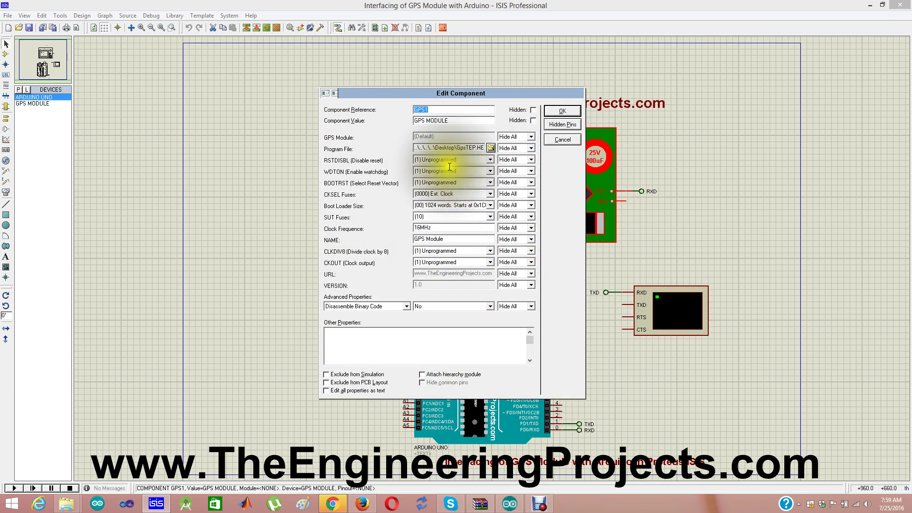
left_click(490, 149)
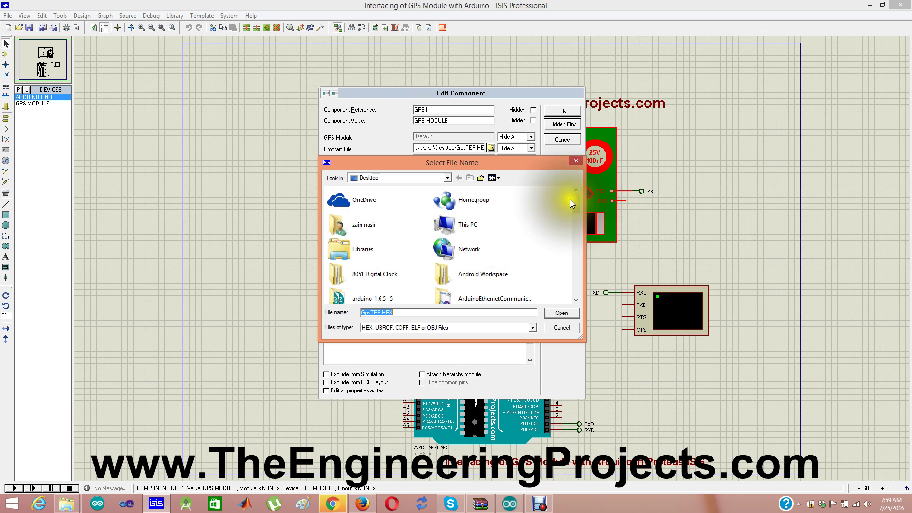
mouse_move(576, 198)
left_mouse_down()
mouse_move(577, 215)
mouse_move(575, 198)
left_mouse_up()
double_click(475, 220)
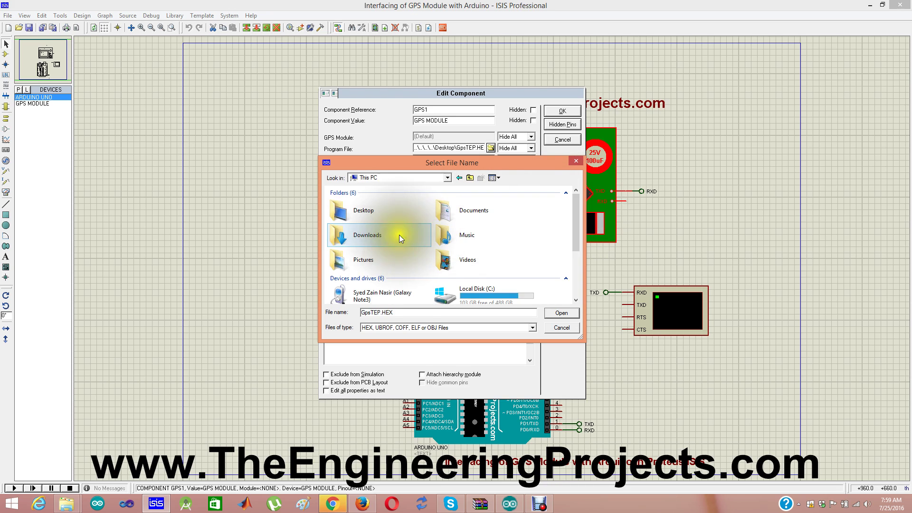
double_click(463, 289)
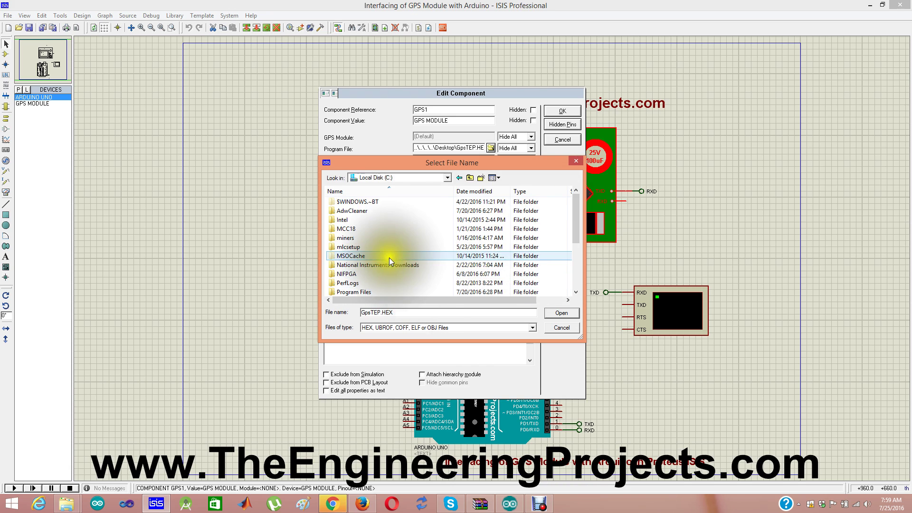
left_click(369, 289)
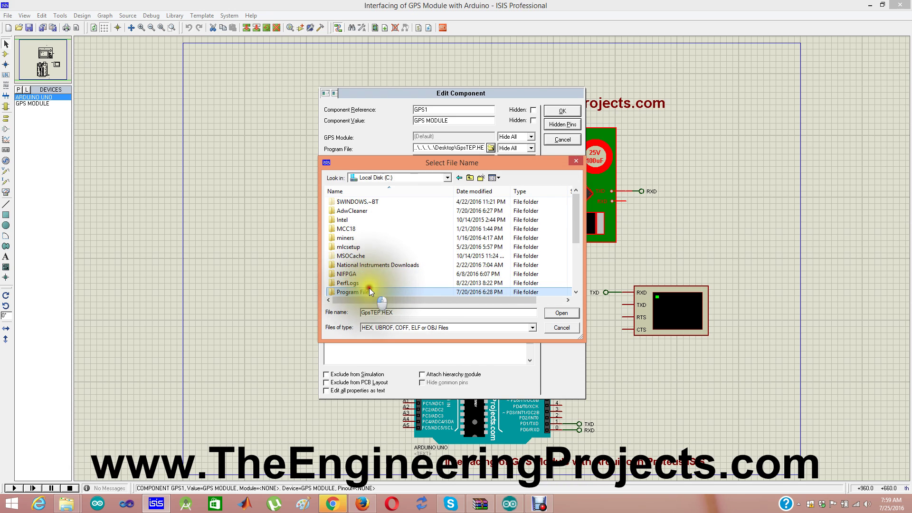
scroll(370, 289, "down", 1)
double_click(371, 286)
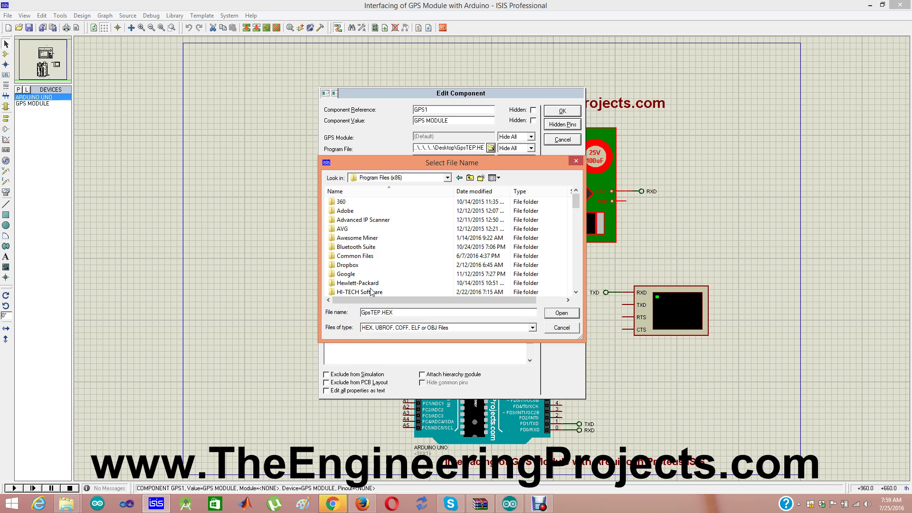
Step: Set GPS1's program file to GpsTEP.HEX from the Proteus 7 Professional LIBRARY folder
key("l")
key("Return")
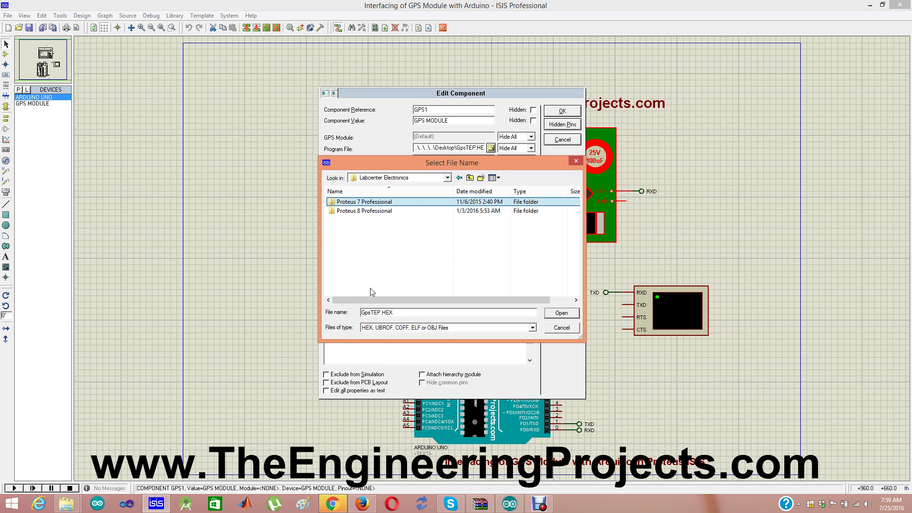
key("Return")
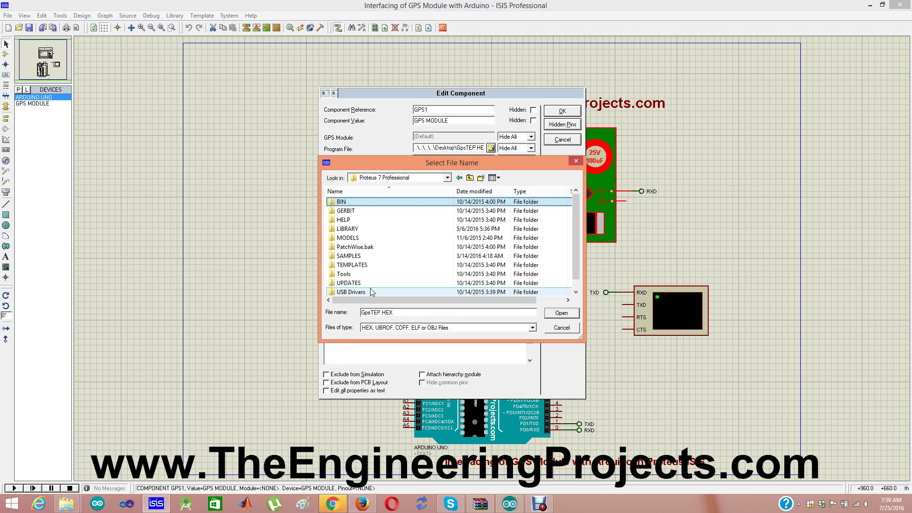
key("Down")
key("Down")
key("Down")
key("Return")
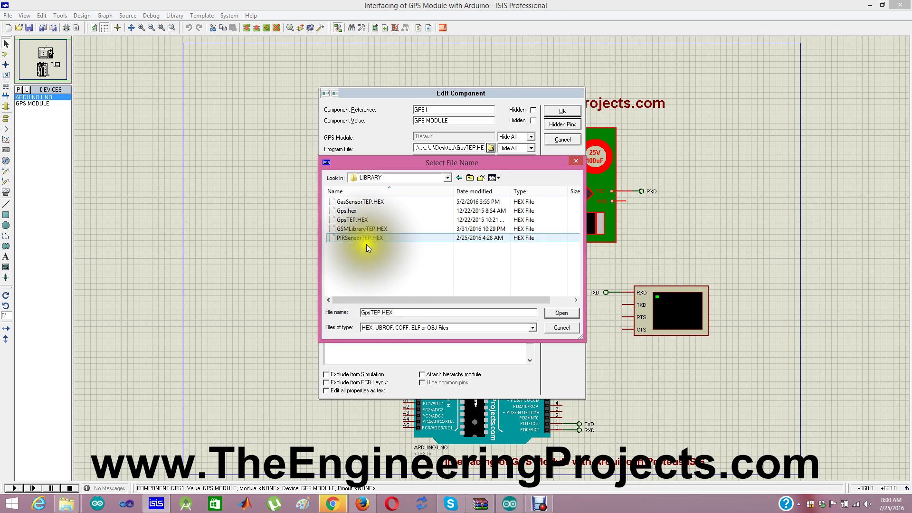
left_click(353, 219)
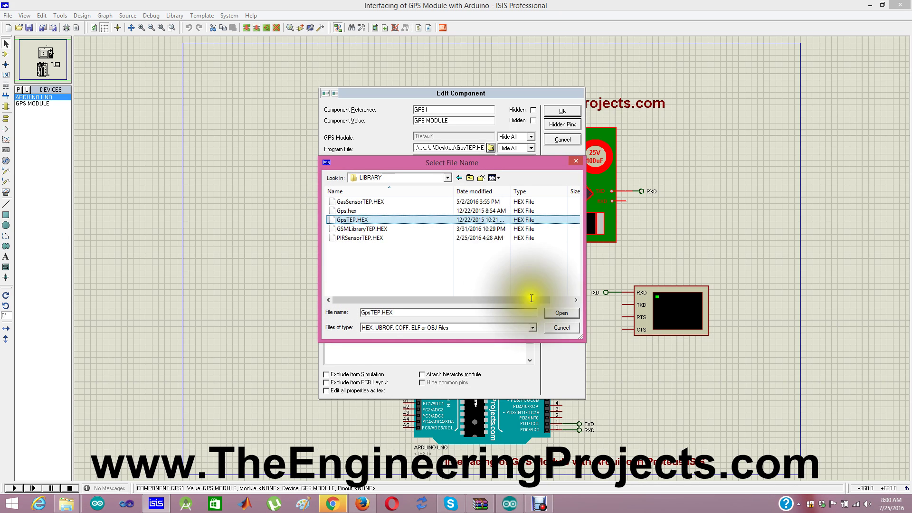
left_click(557, 312)
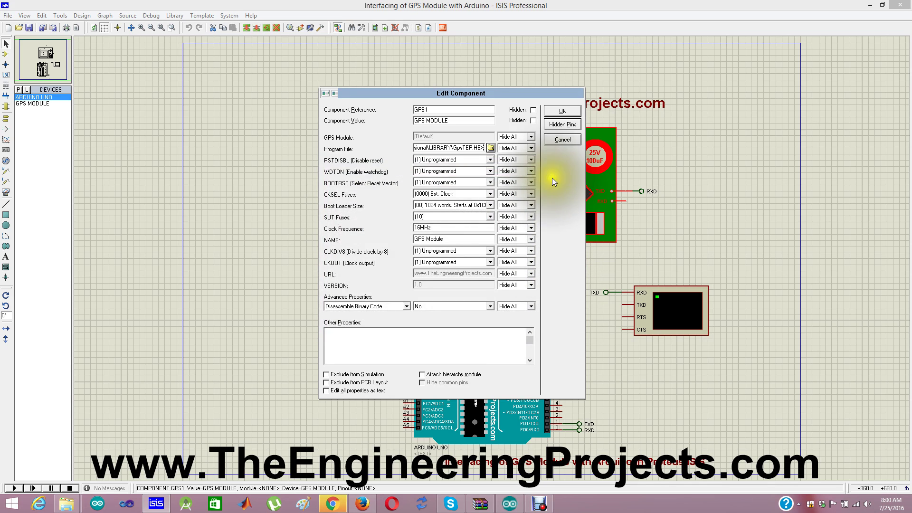
left_click(554, 109)
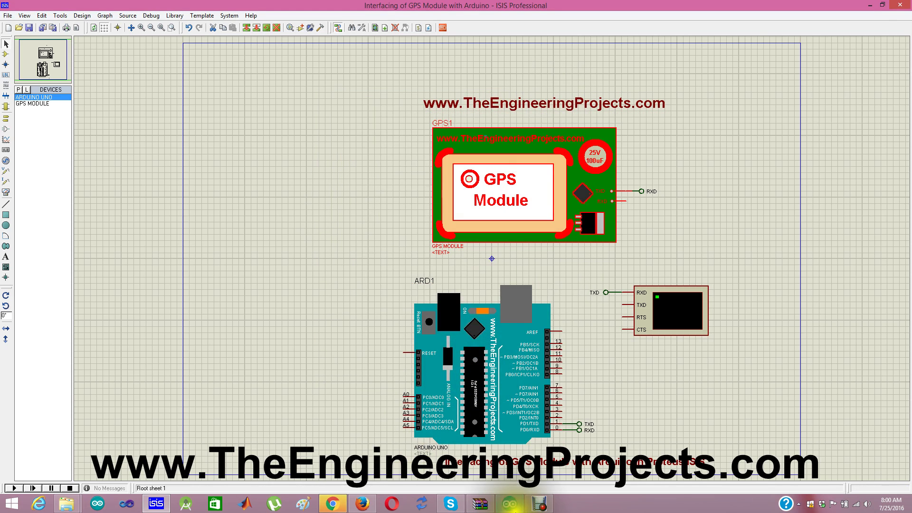
Step: Dismiss WinRAR's archive-update prompt and minimize WinRAR to reveal the schematic and Arduino IDE
left_click(505, 507)
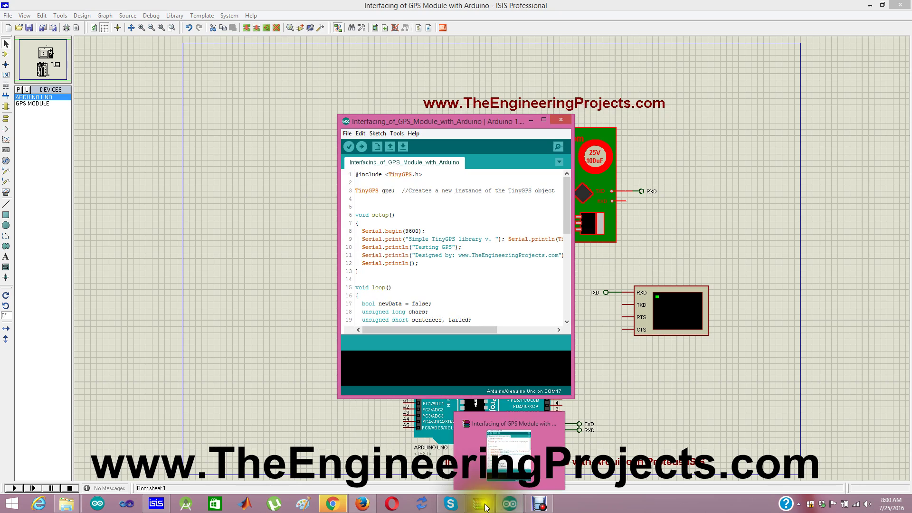
left_click(481, 505)
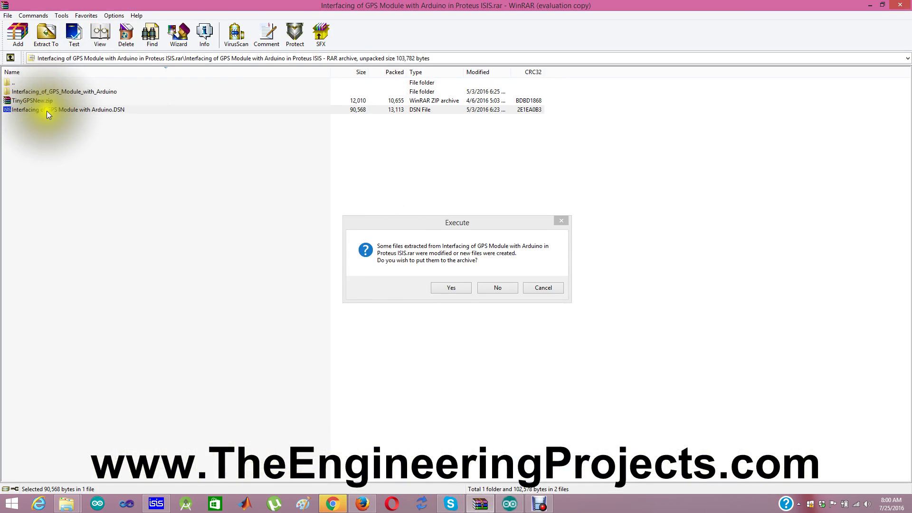
left_click(562, 221)
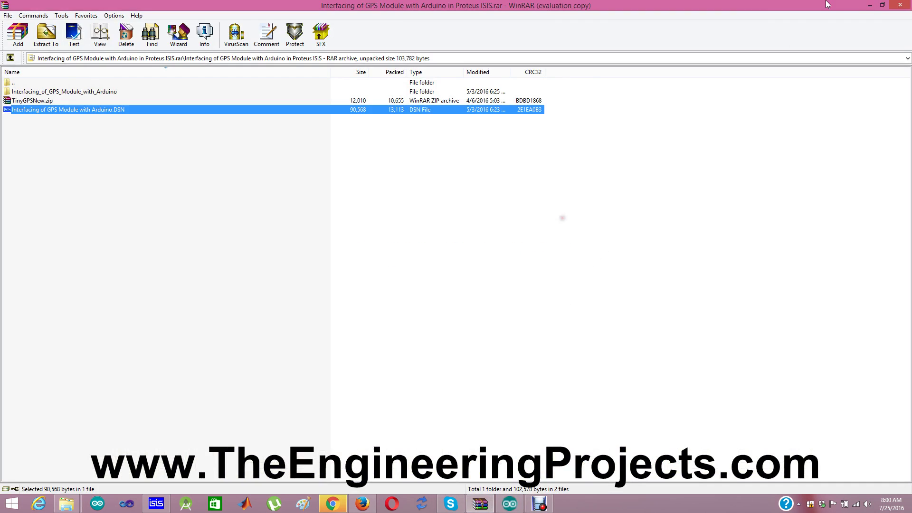
left_click(867, 5)
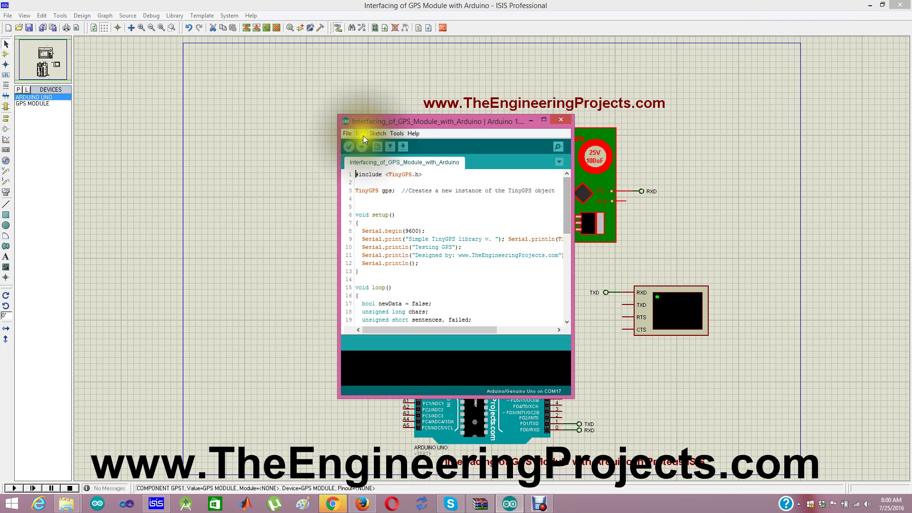
Step: Enable 'Show verbose output during compilation' in the Arduino IDE preferences
left_click(349, 134)
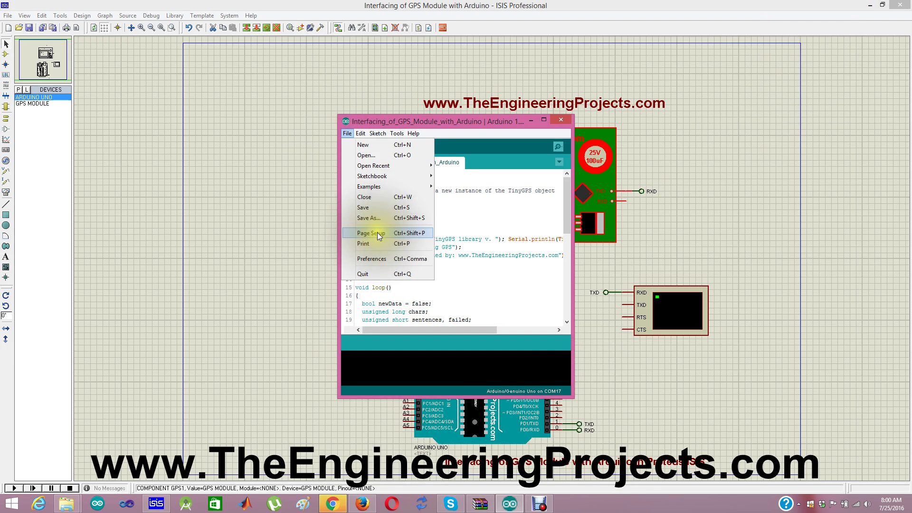
left_click(382, 257)
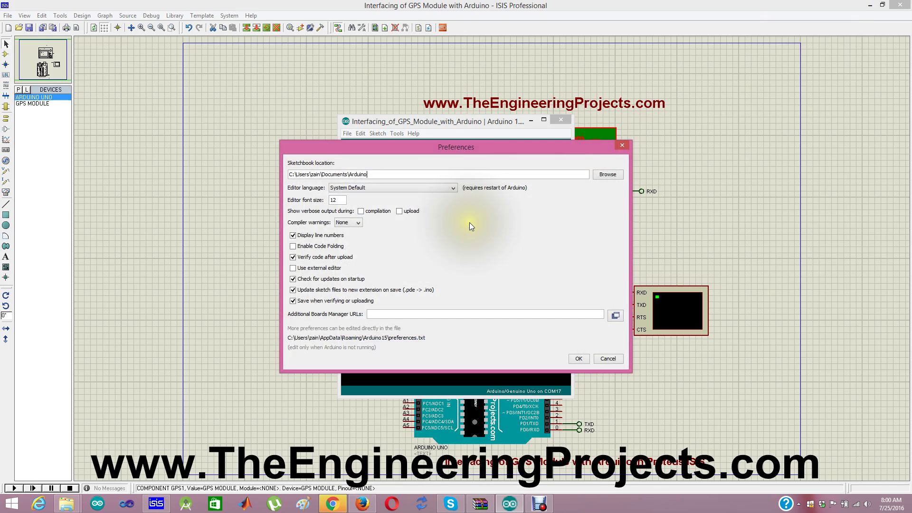
left_click(370, 211)
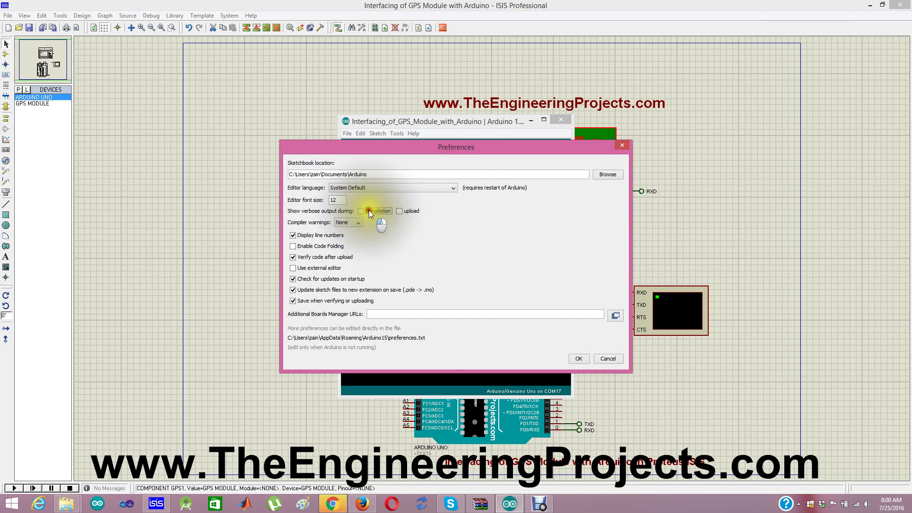
left_click(579, 358)
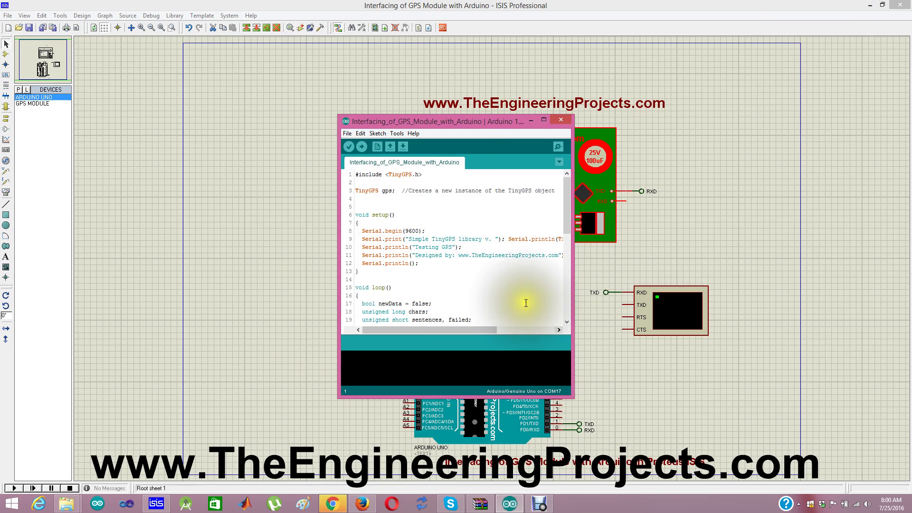
Step: Compile the GPS sketch, enlarging the console pane and widening the editor window
left_click(349, 146)
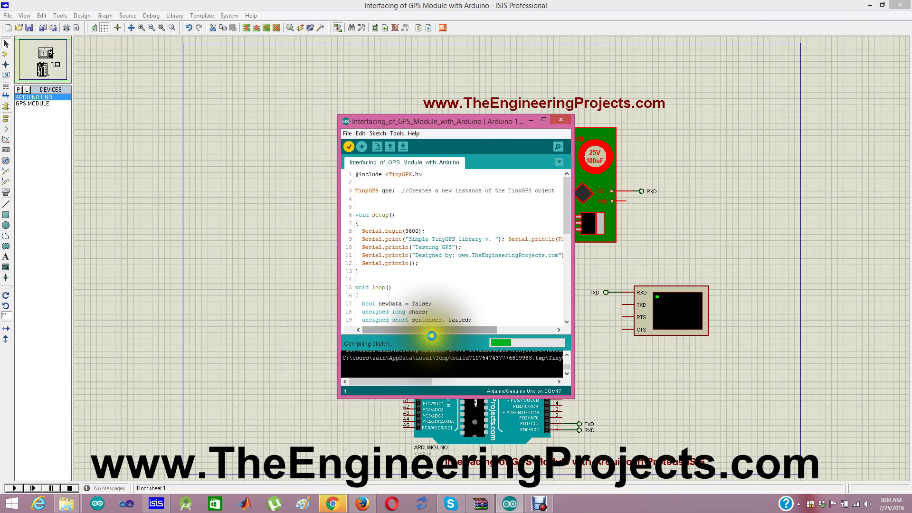
left_click_drag(432, 335, 498, 233)
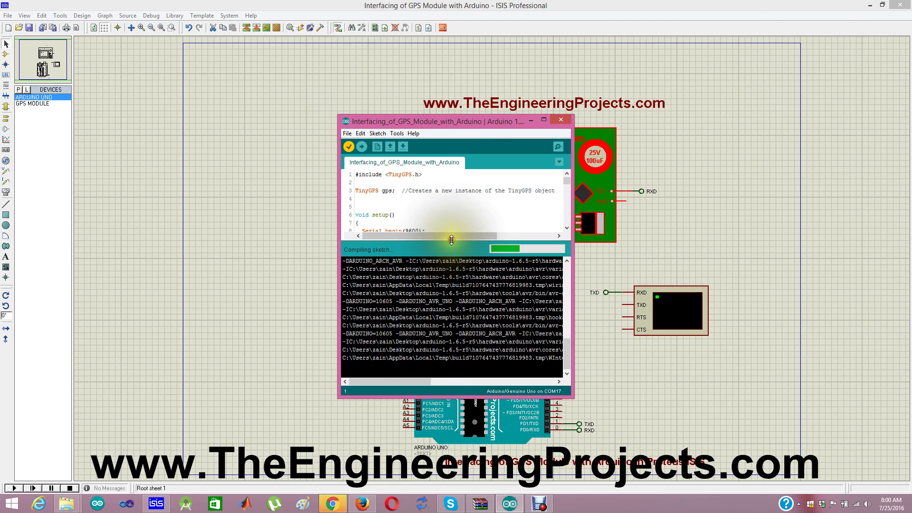
left_click_drag(337, 302, 137, 298)
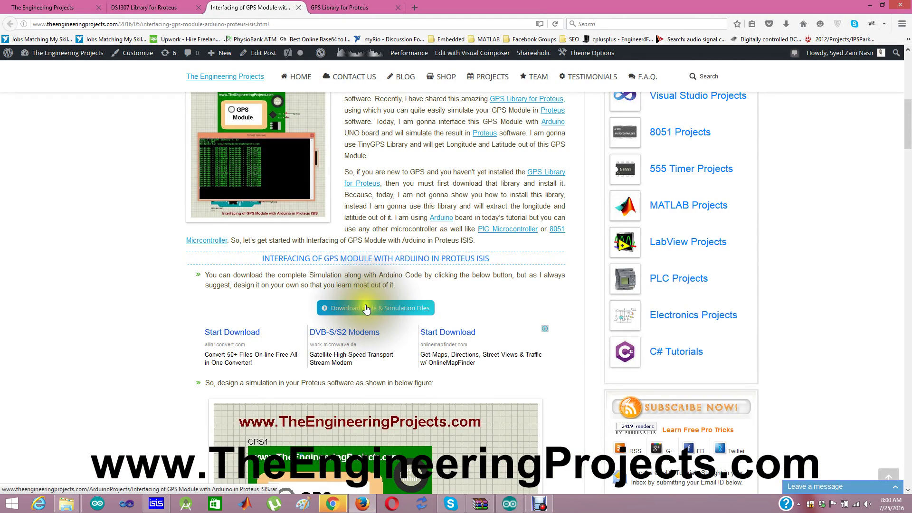
Step: Select the compiled Interfacing_of_GPS_Module_with_Arduino.cpp.hex path in the finished compile output
left_click(509, 504)
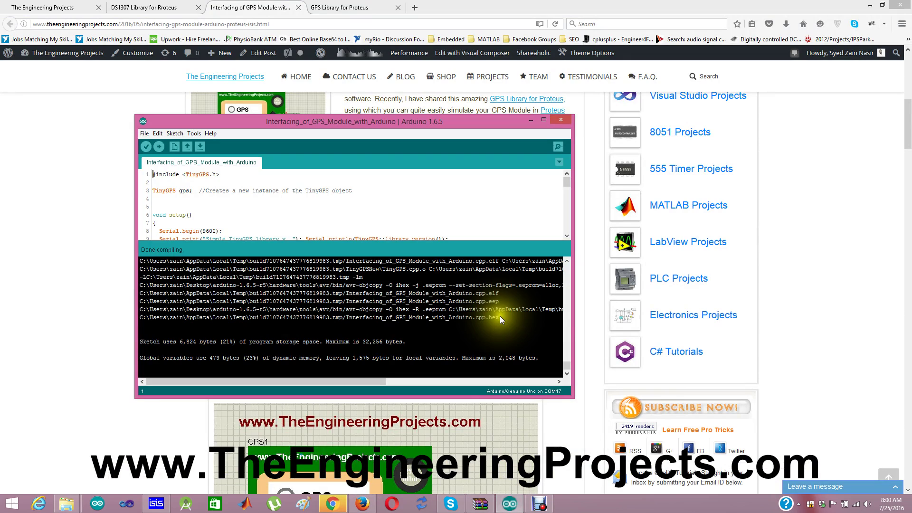
left_click_drag(500, 315, 138, 320)
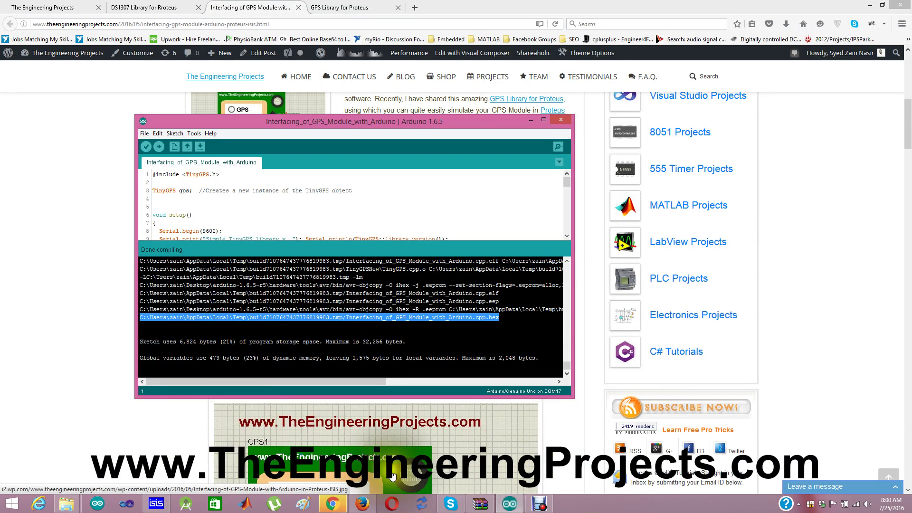
Step: Replace the Arduino UNO's program file path with the compiled .cpp.hex path and confirm
left_click(156, 503)
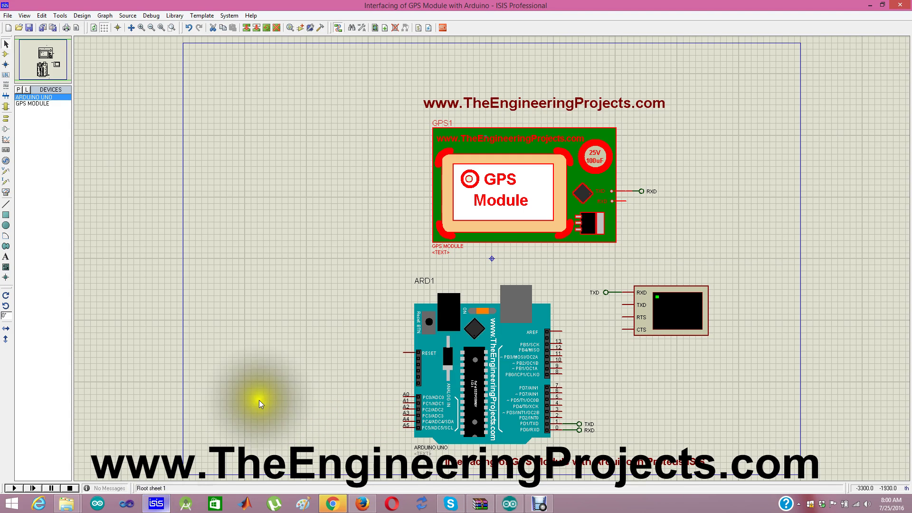
double_click(485, 354)
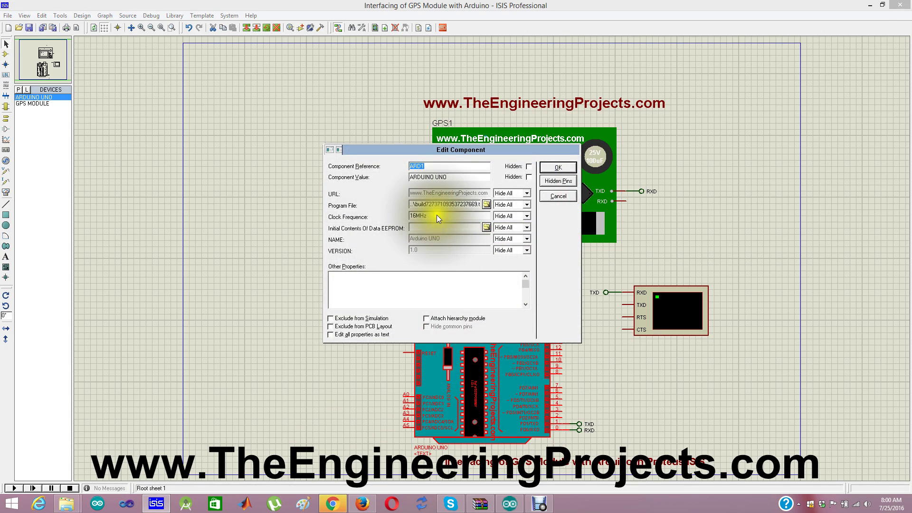
left_click_drag(465, 202, 413, 205)
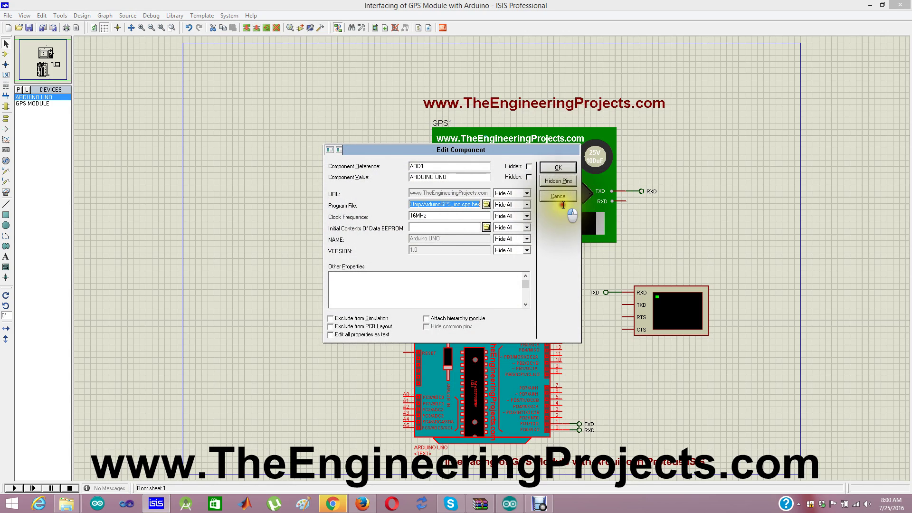
key("Delete")
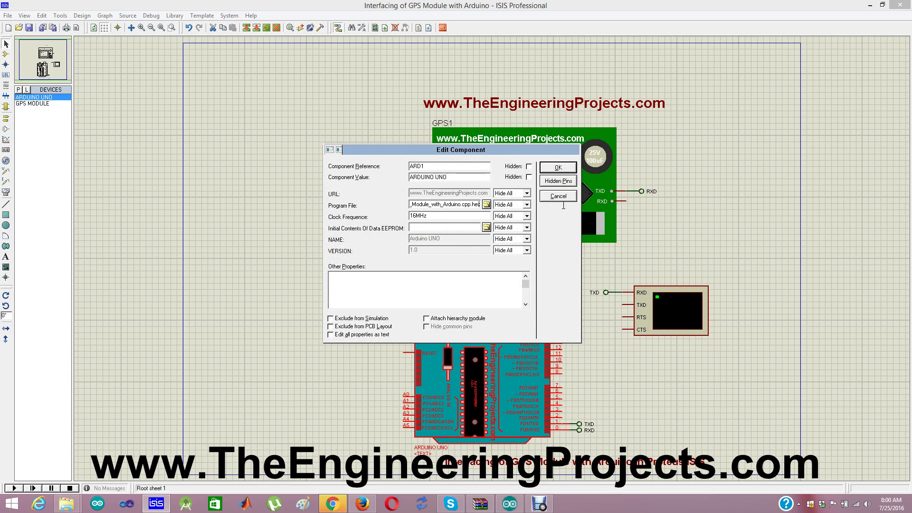
left_click(558, 168)
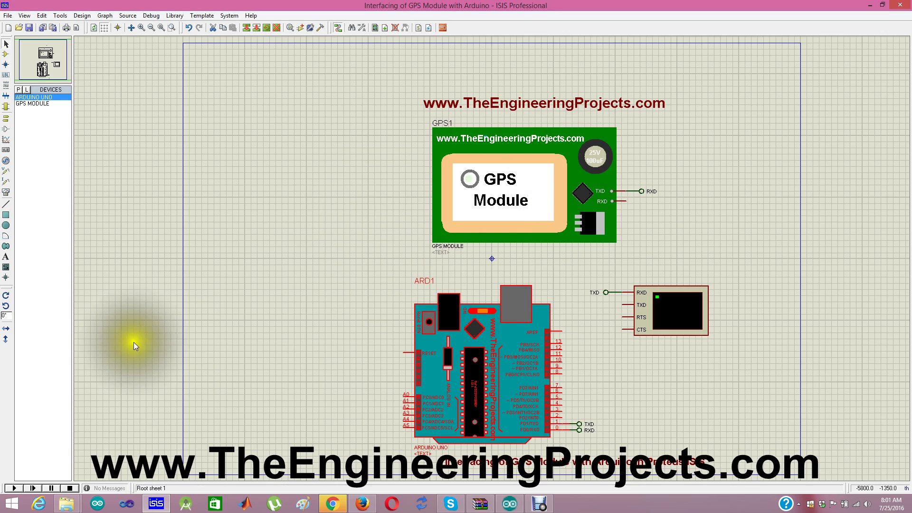
Step: Run the simulation so the Virtual Terminal prints Latitude 30.240455, Longitude -97.817710
left_click(15, 488)
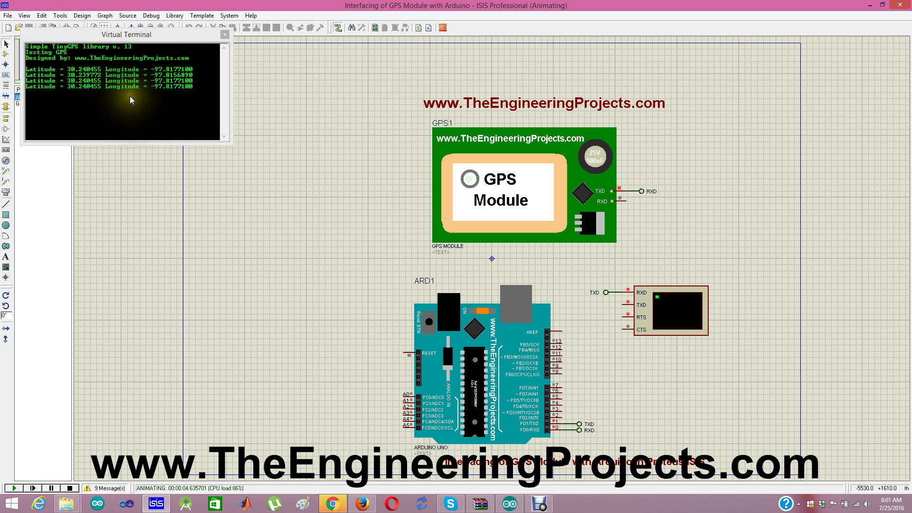
Step: Scroll through the GPS Library for Proteus tab, then return to the GPS tutorial tab
left_click(366, 501)
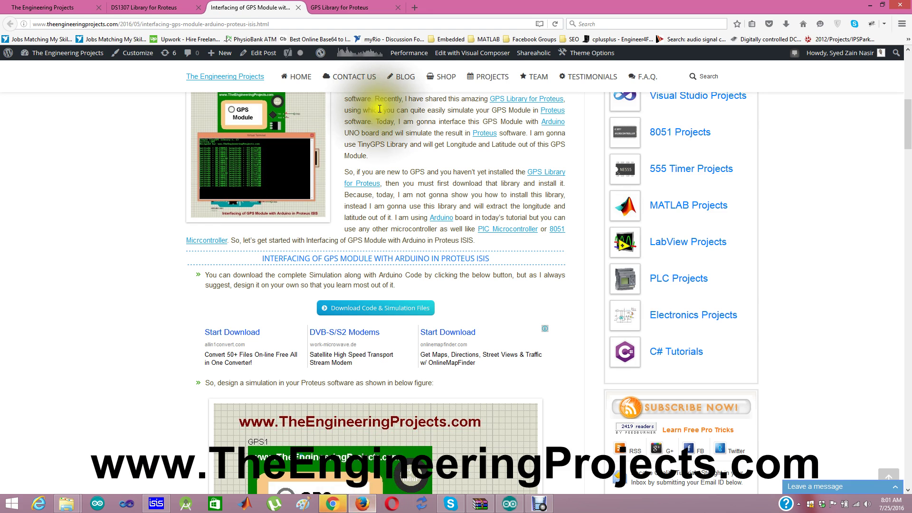
left_click(351, 8)
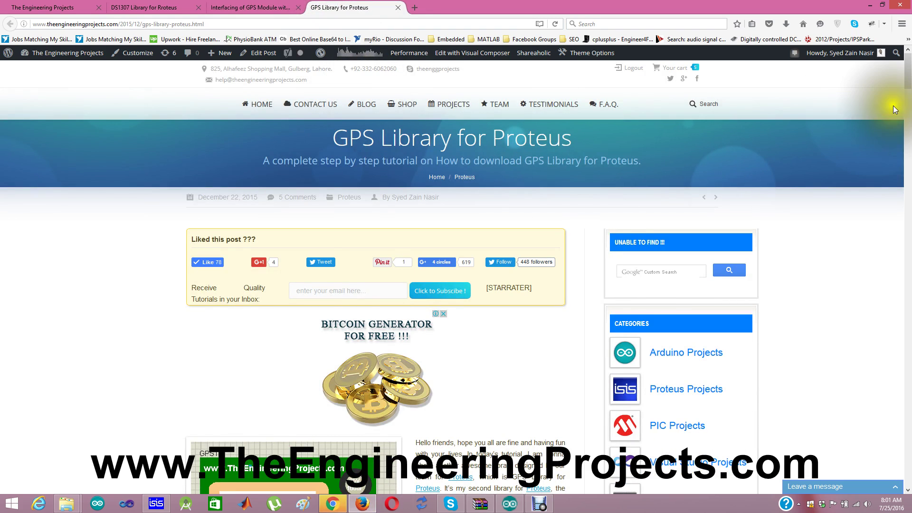
left_click_drag(907, 81, 907, 256)
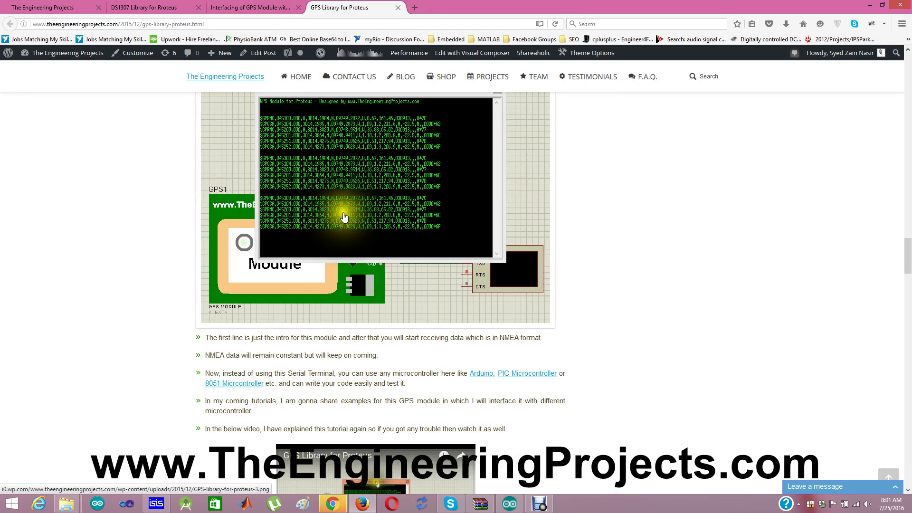
left_click(259, 8)
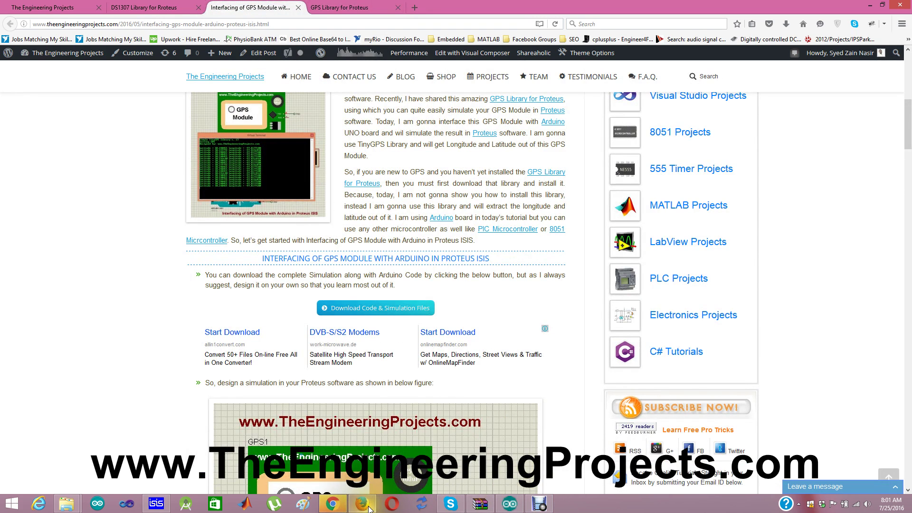
left_click(544, 508)
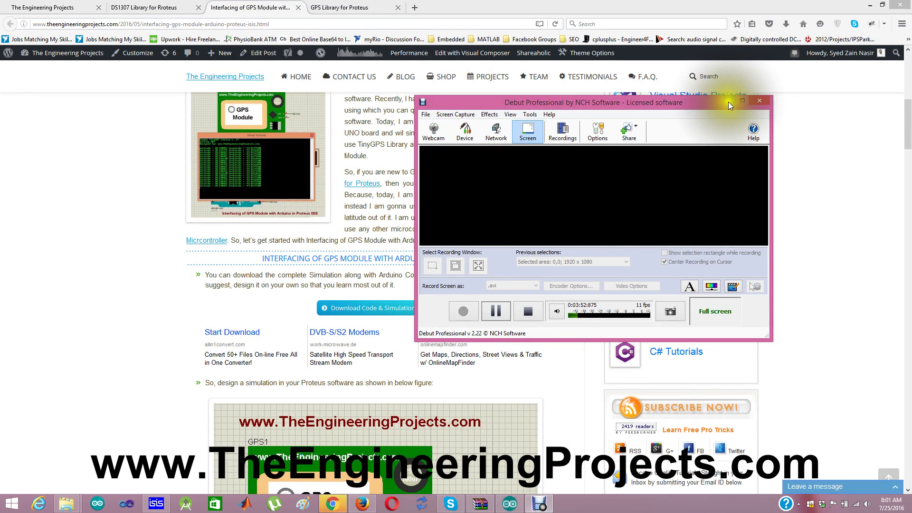
left_click(729, 101)
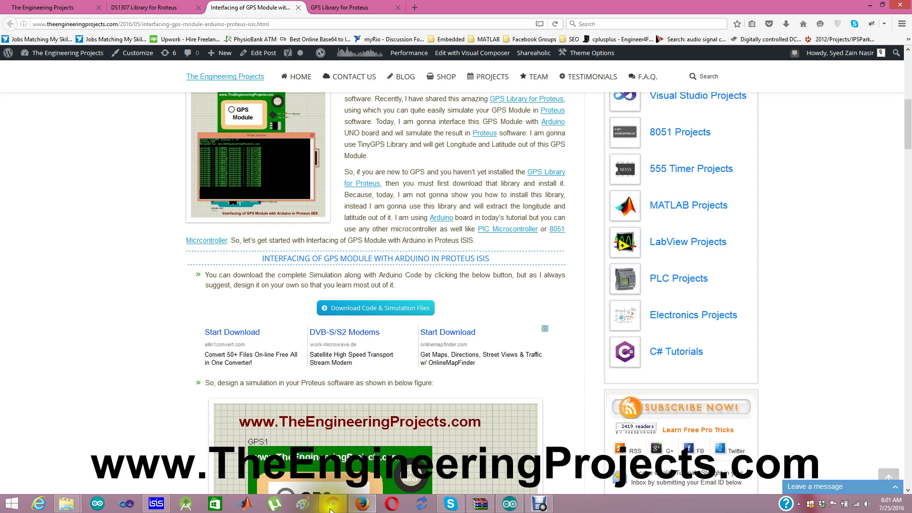
left_click(157, 503)
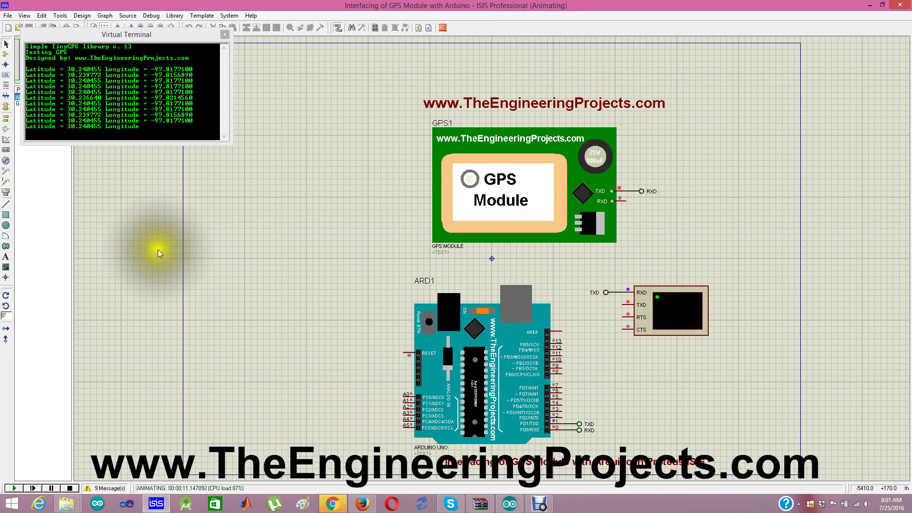